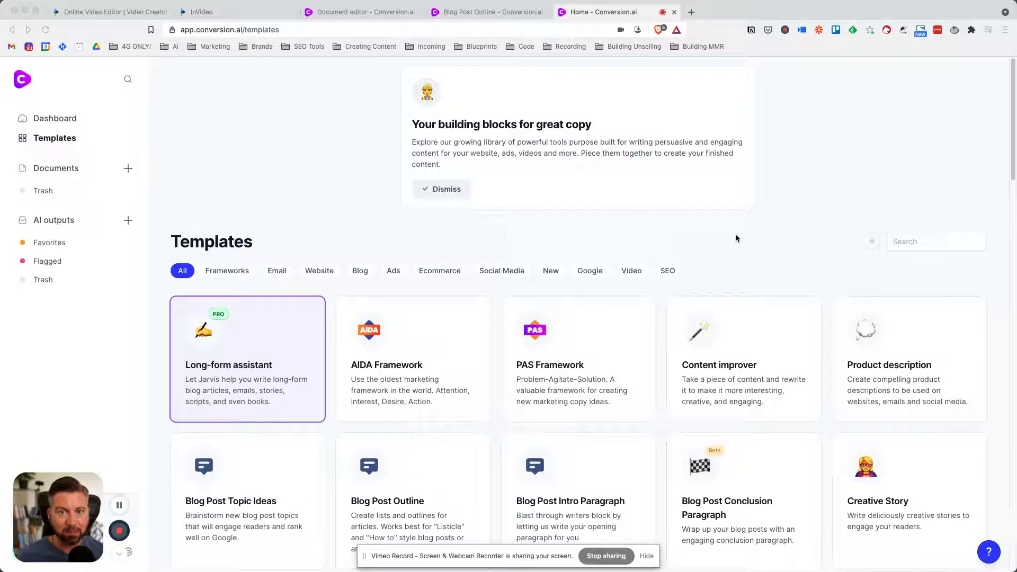
- Search the Jarvis templates for 'blo' and open the Blog Post Outline template
left_click(917, 245)
type("b")
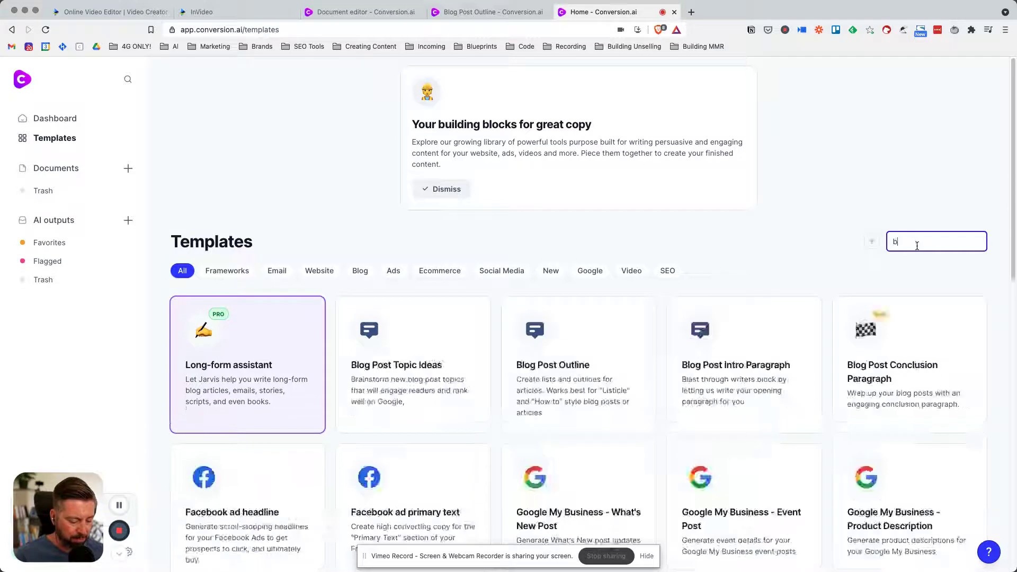
type("log po")
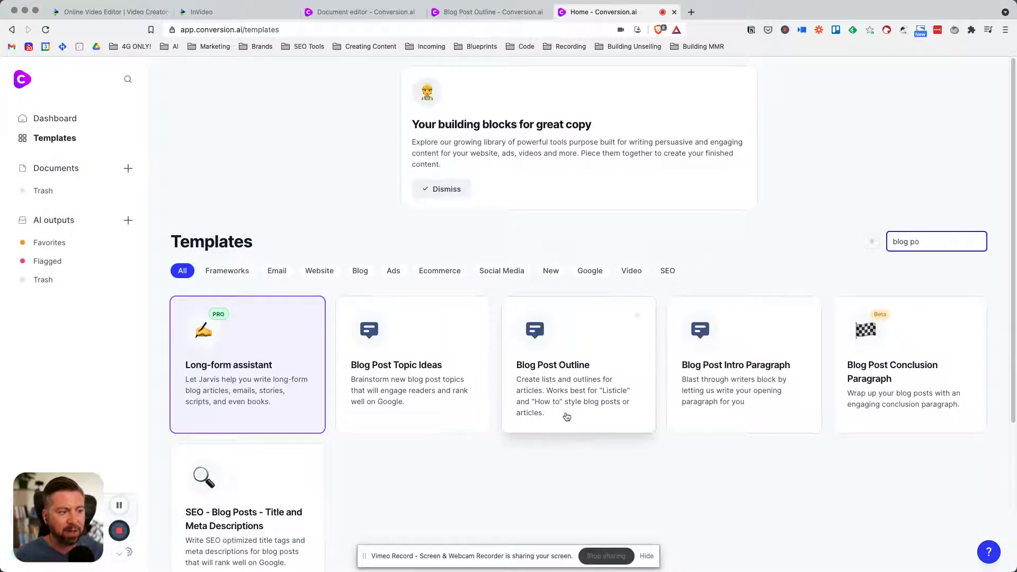
left_click(571, 371)
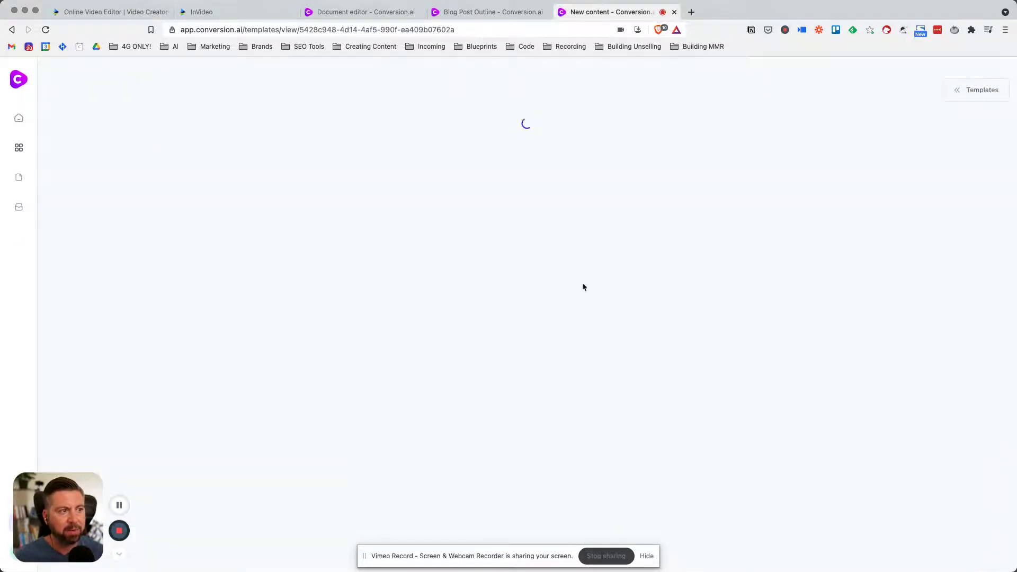
- Replace the blog post topic with 'cities to visit in croatia'
left_click(197, 166)
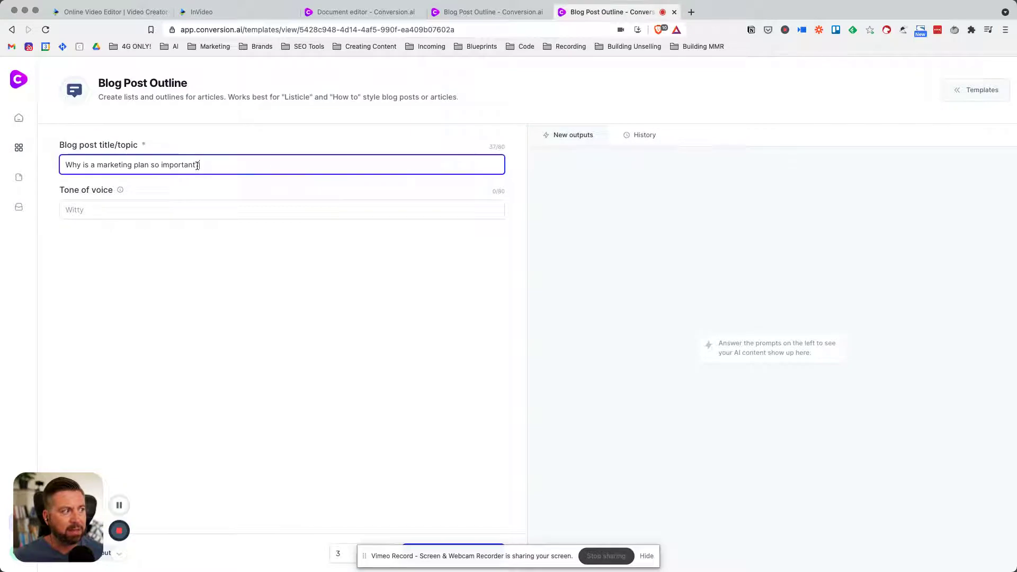
triple_click(197, 166)
type("c")
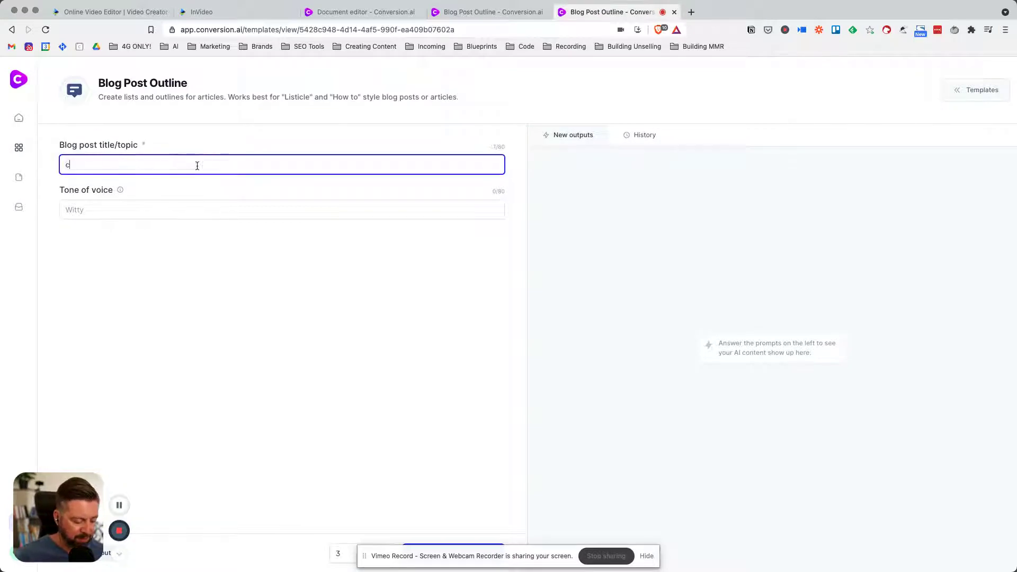
type("ities to vis")
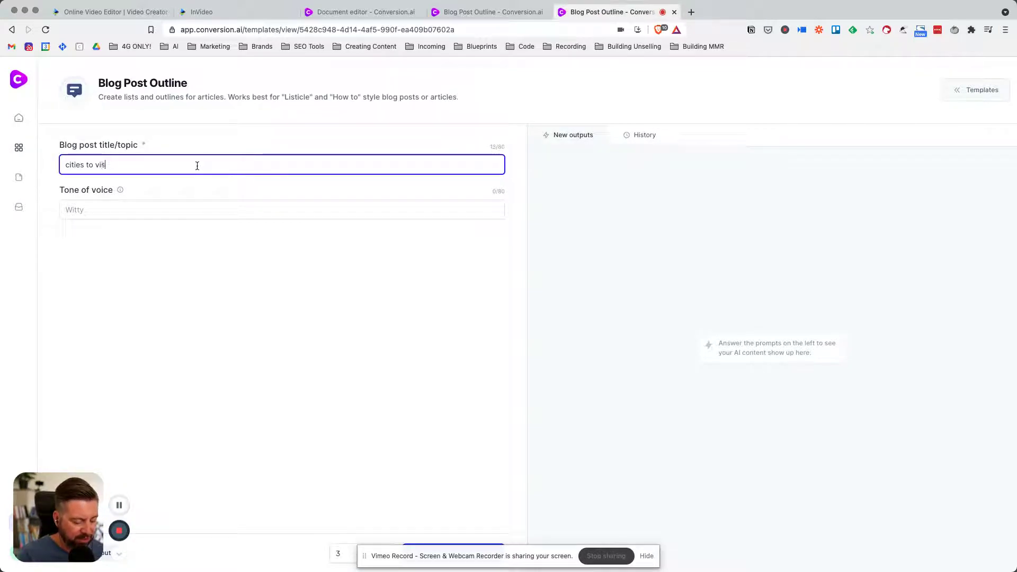
type(" croast")
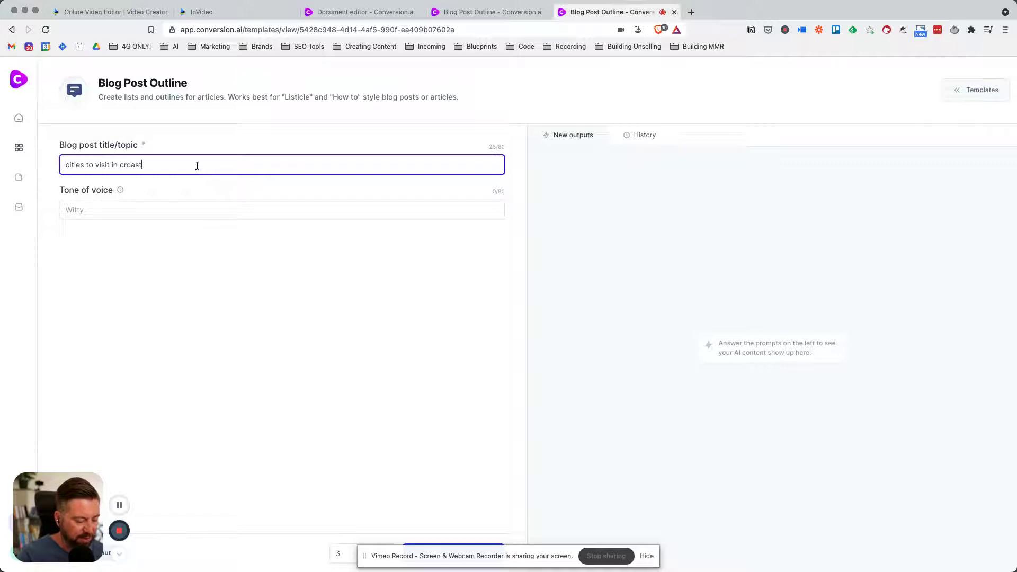
key("BackSpace")
type("i")
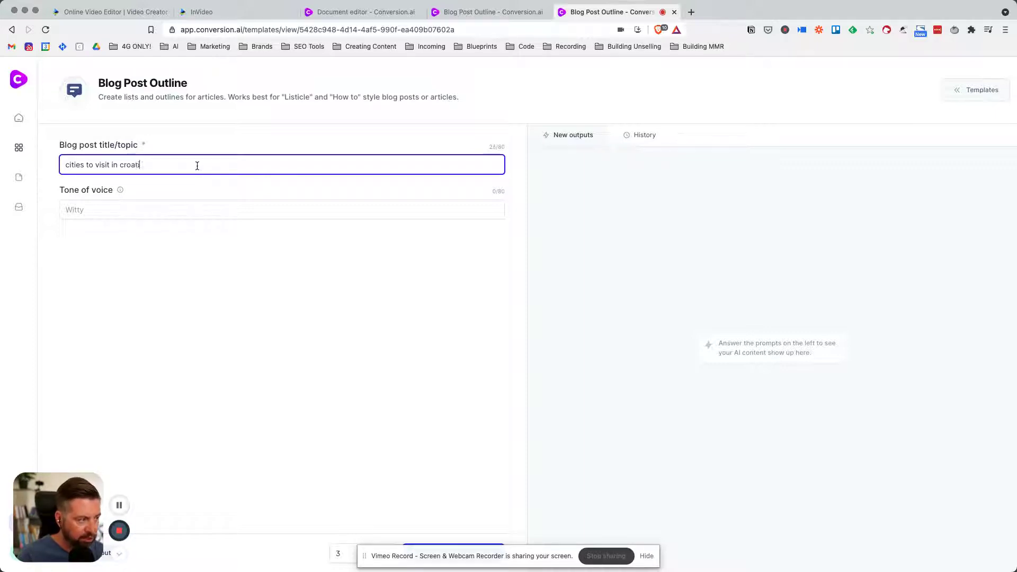
type("a")
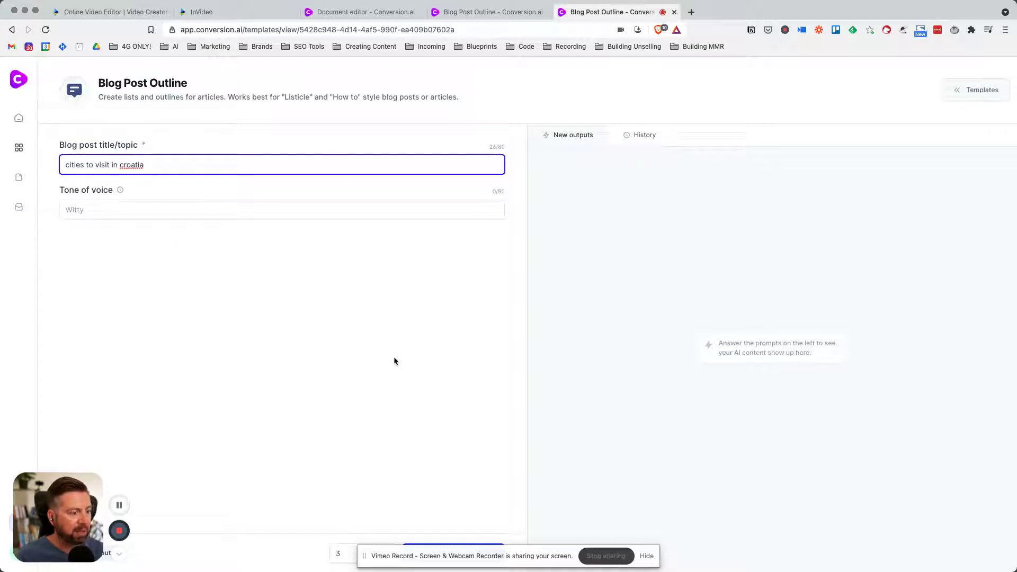
- Set the tone of voice to 'travel writer'
left_click(171, 210)
type("tr")
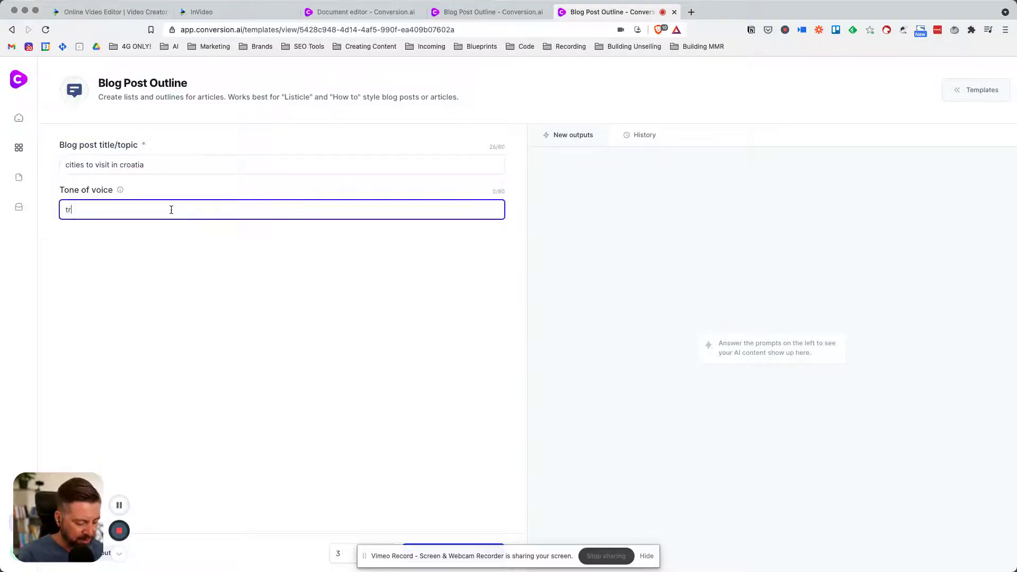
type("avel writer")
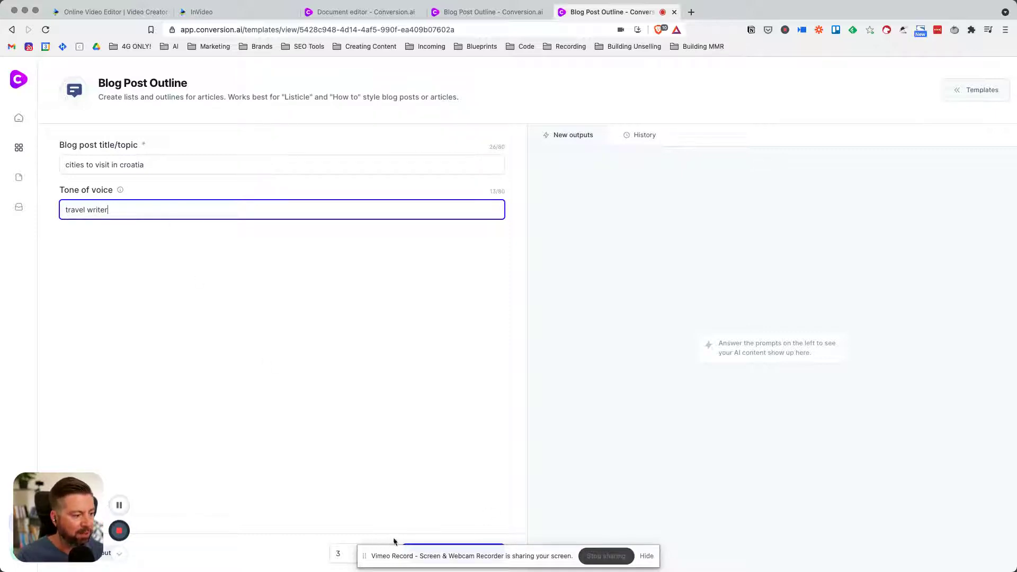
left_click(426, 551)
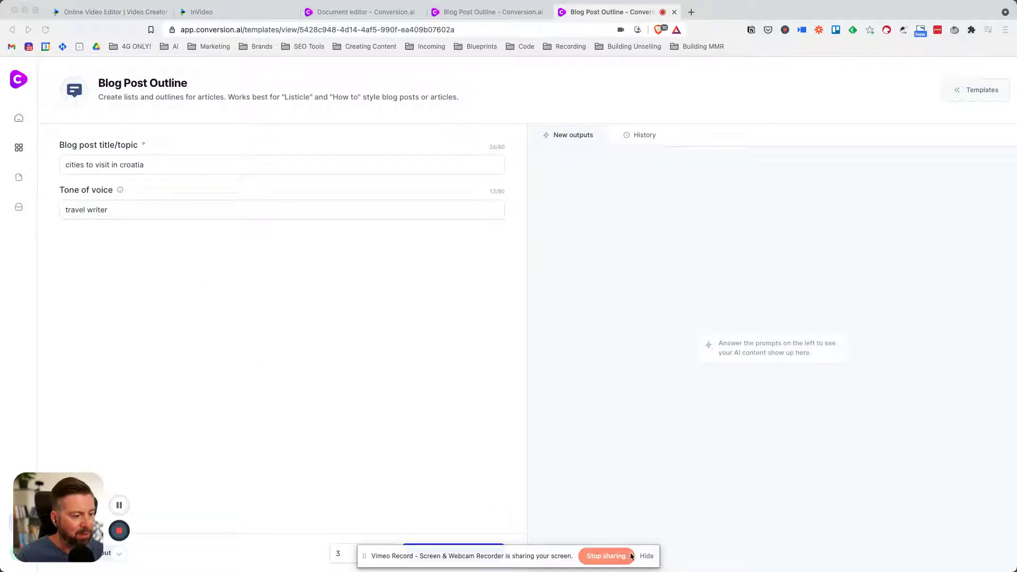
left_click(647, 556)
- Generate the Croatia outlines and copy the detailed six-city list with descriptions
left_click(453, 554)
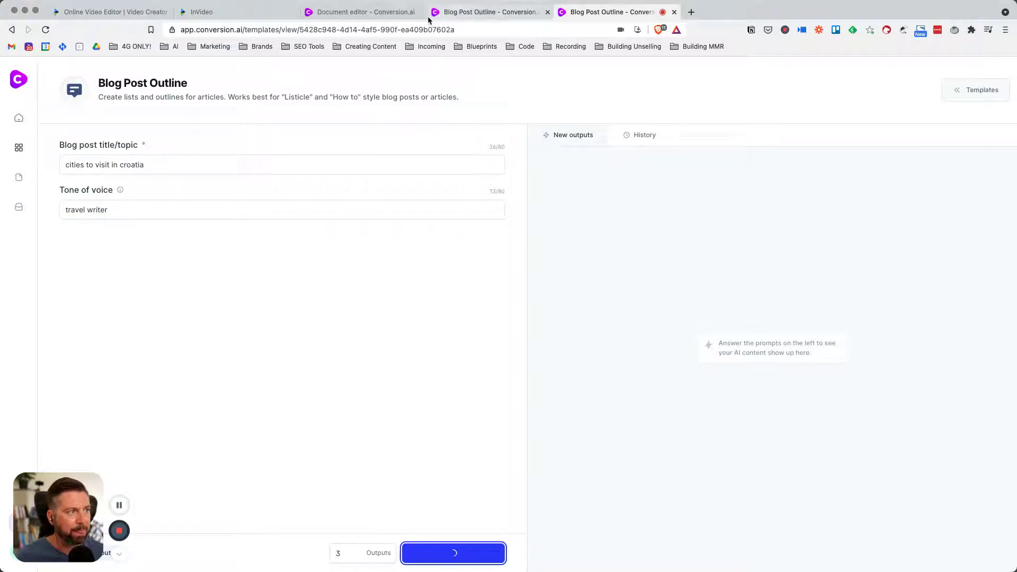
left_click(463, 15)
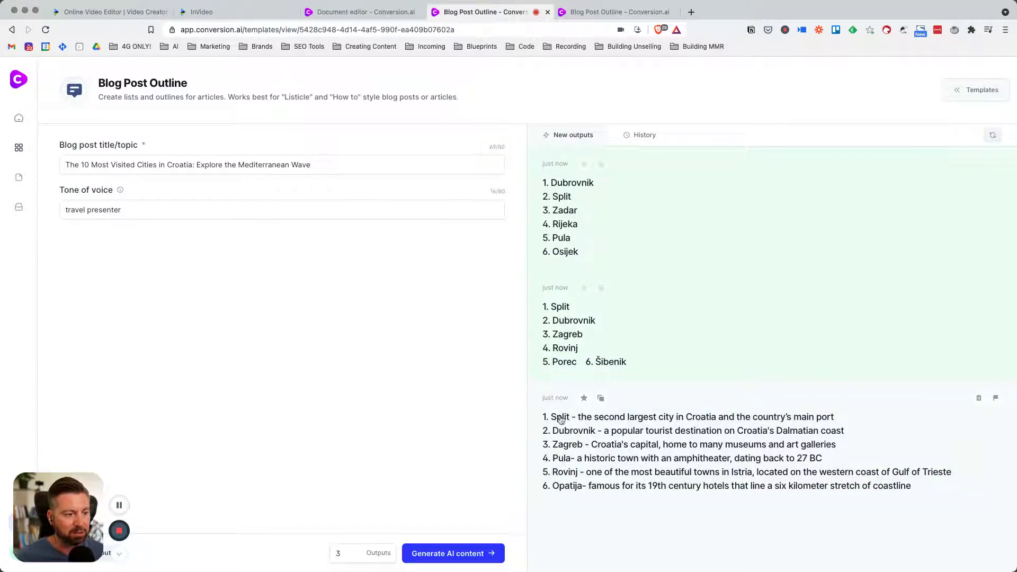
left_click(600, 398)
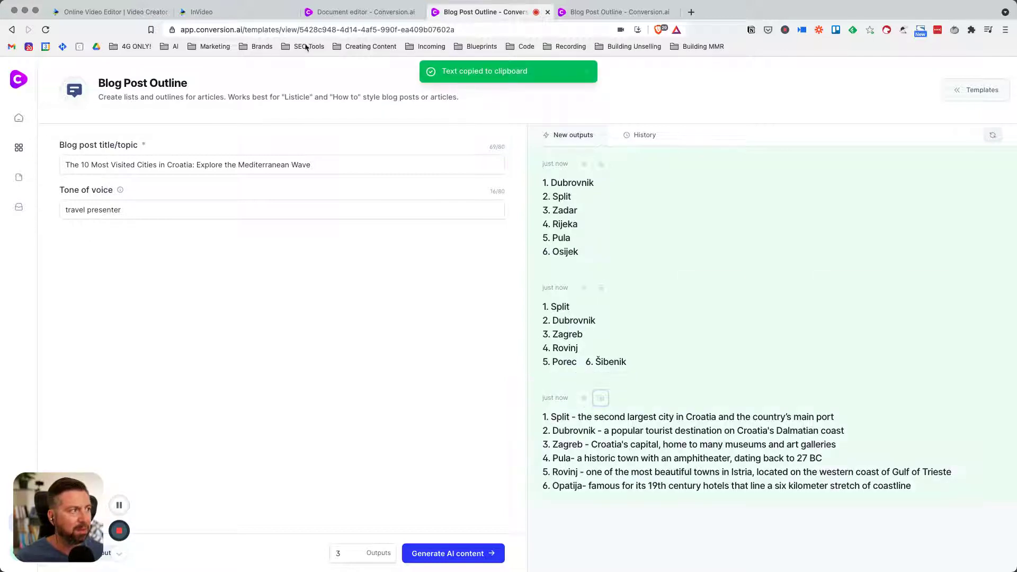
left_click(139, 12)
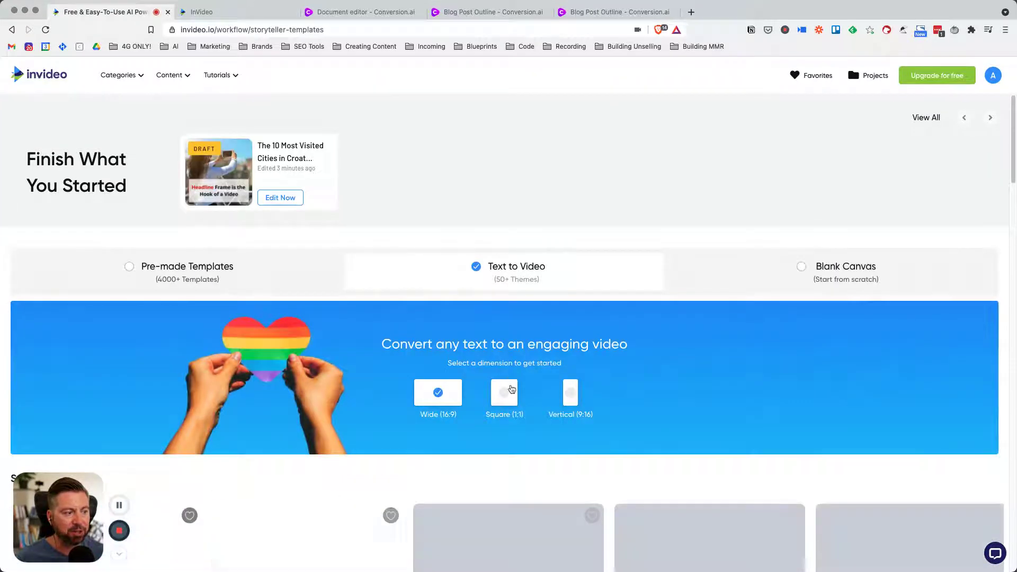
- Start a Square (1:1) text-to-video project from the Clarity template
left_click(510, 401)
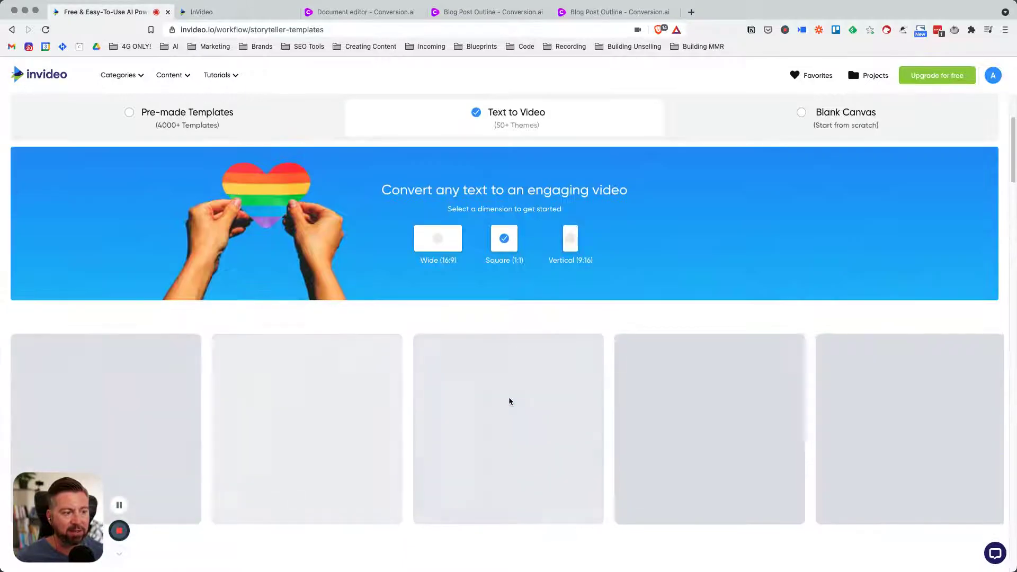
scroll(464, 328, "down", 5)
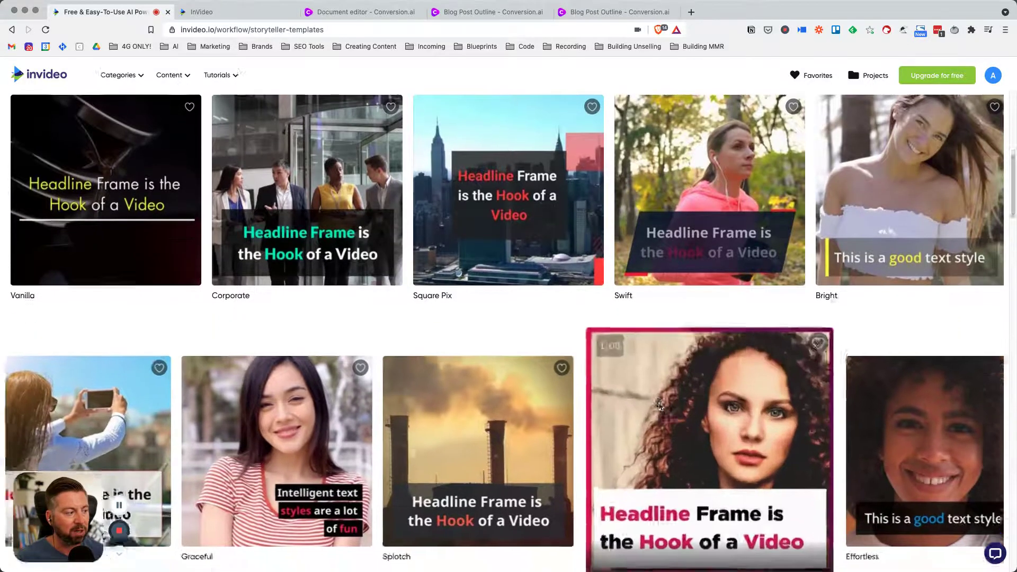
scroll(742, 382, "down", 3)
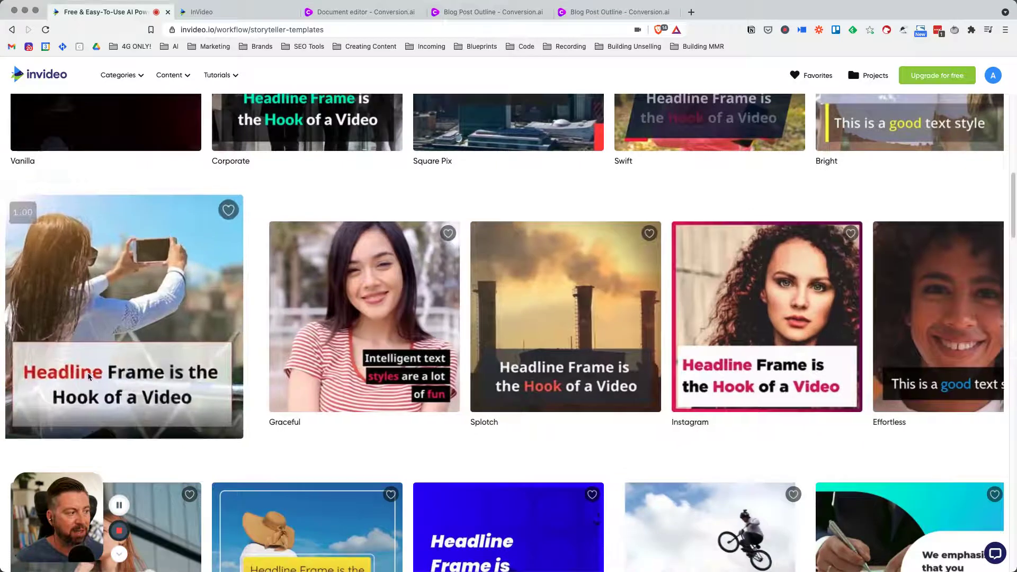
mouse_move(88, 429)
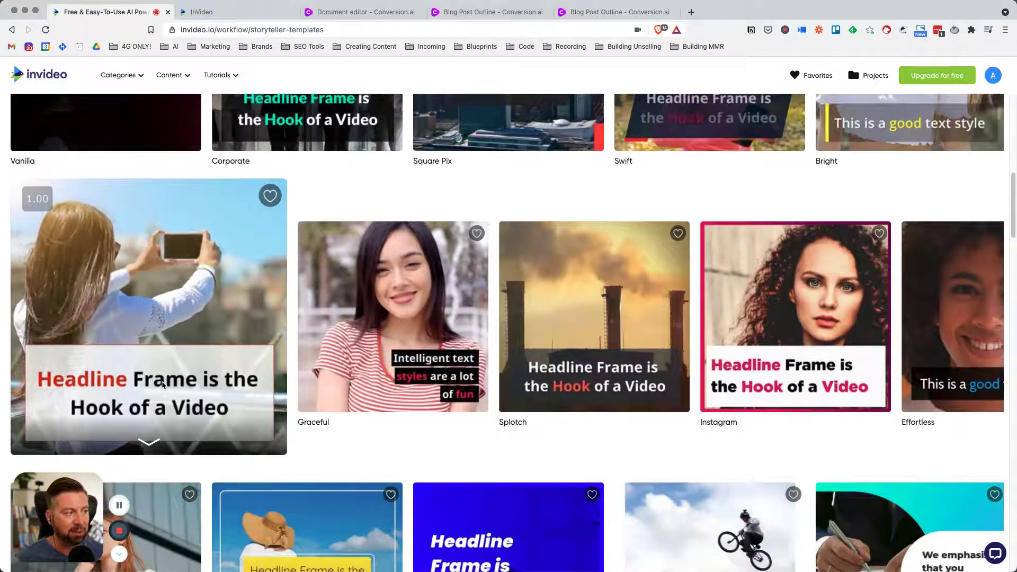
left_click(177, 338)
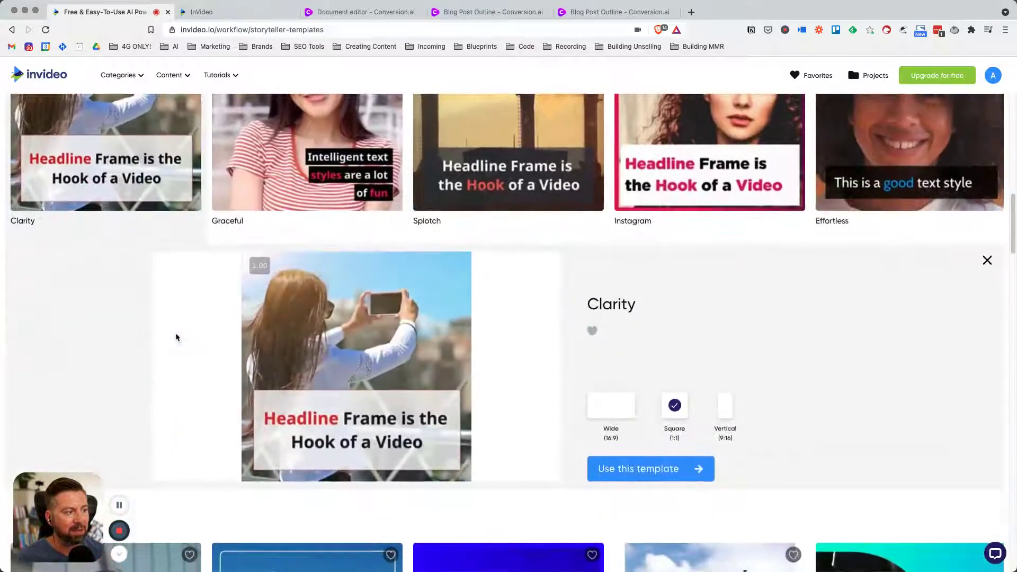
left_click(682, 479)
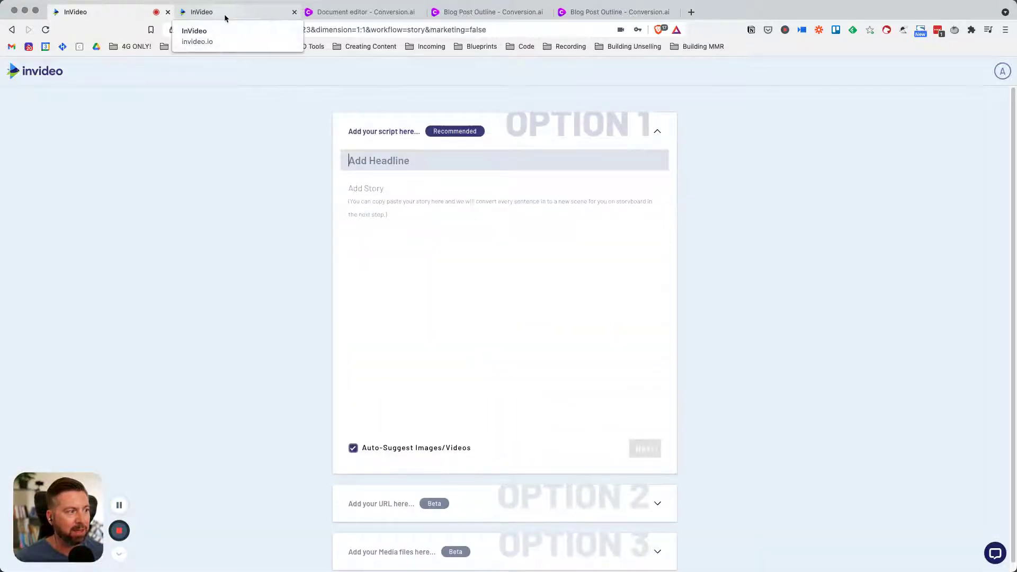
- Paste the six-city Croatia list into the InVideo story field, then return to Jarvis
left_click(383, 204)
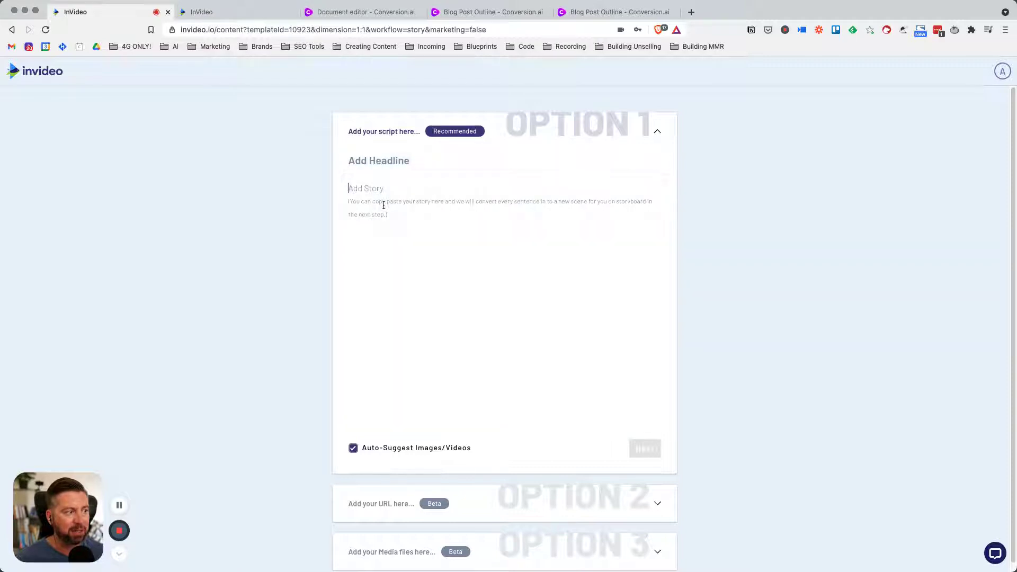
key("ctrl+v")
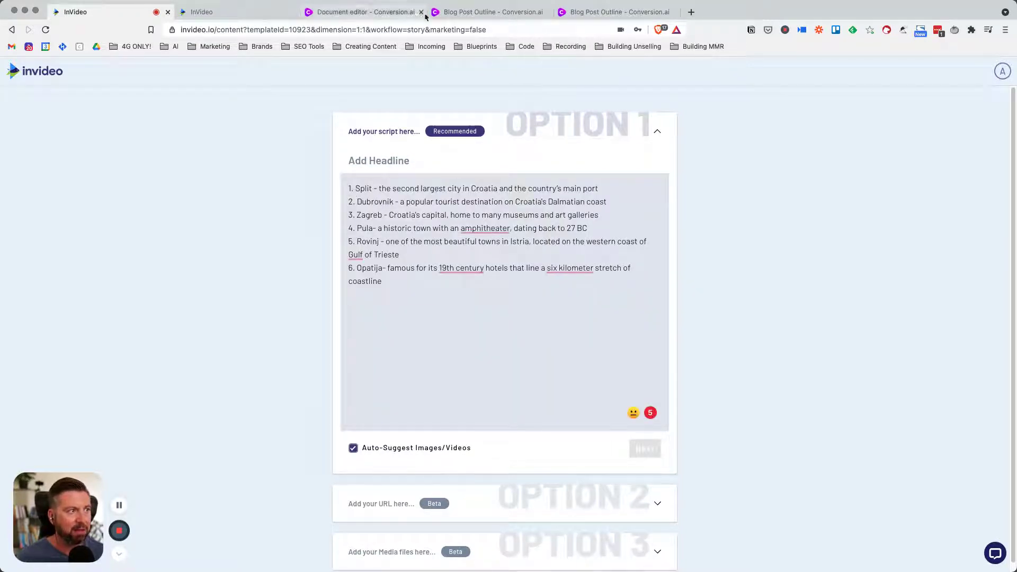
left_click(488, 11)
- Open the Croatia document in the Jarvis editor and select its title text
key("ctrl+Tab")
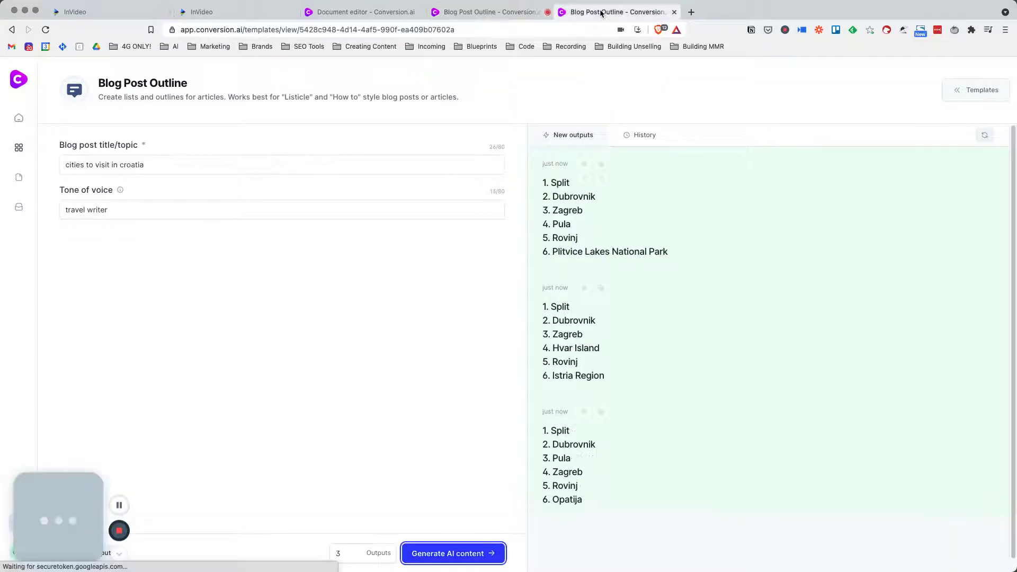
left_click(366, 12)
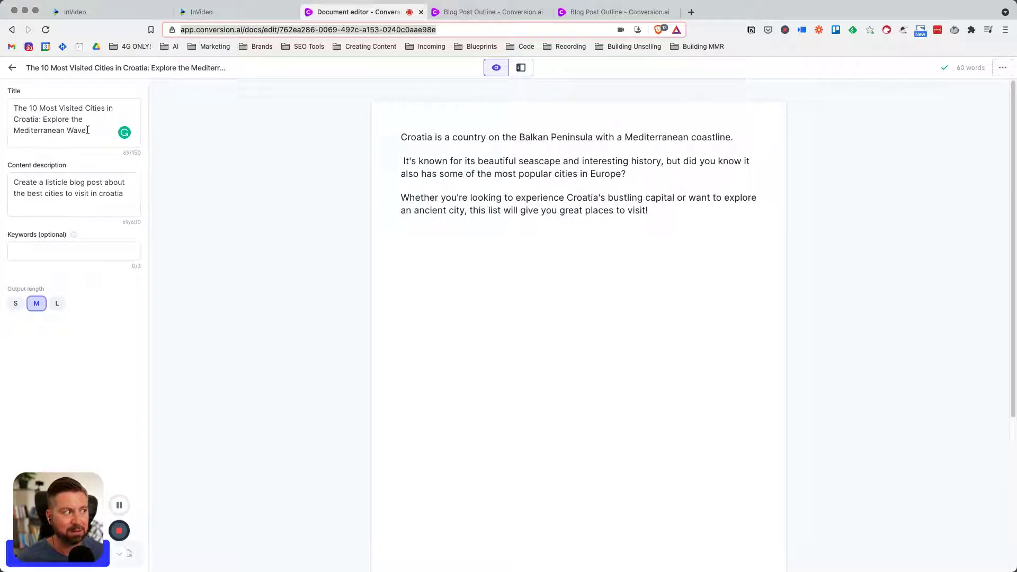
left_click_drag(87, 129, 31, 107)
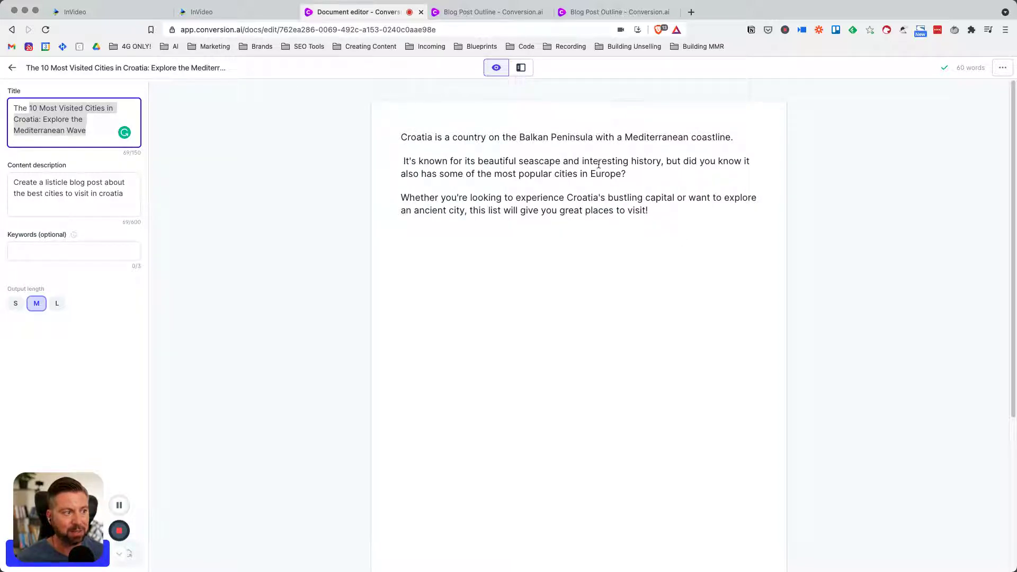
- Review the 11-scene Croatia storyboard in InVideo
left_click(232, 13)
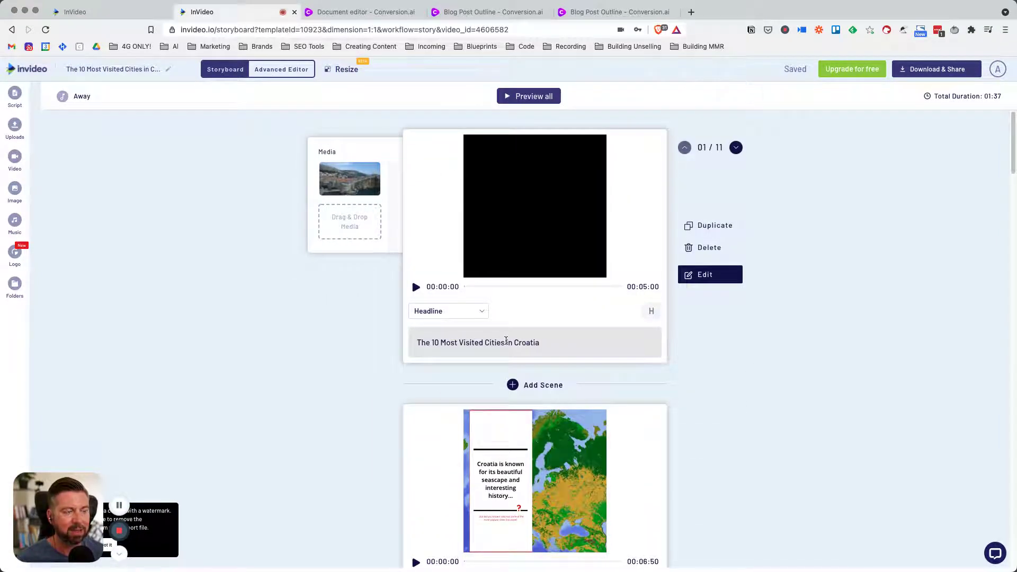
scroll(619, 428, "down", 4)
scroll(620, 427, "down", 3)
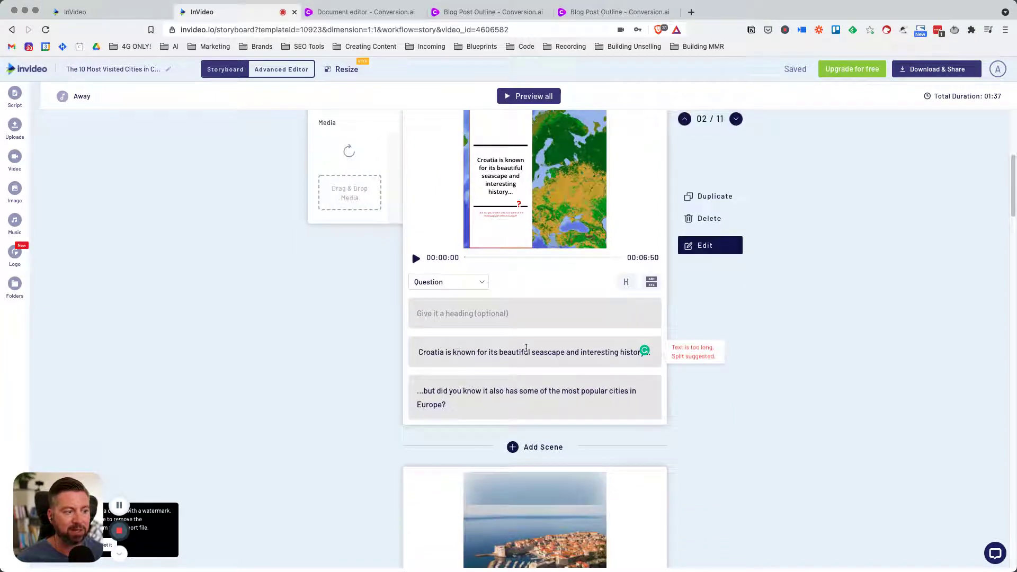
left_click(365, 12)
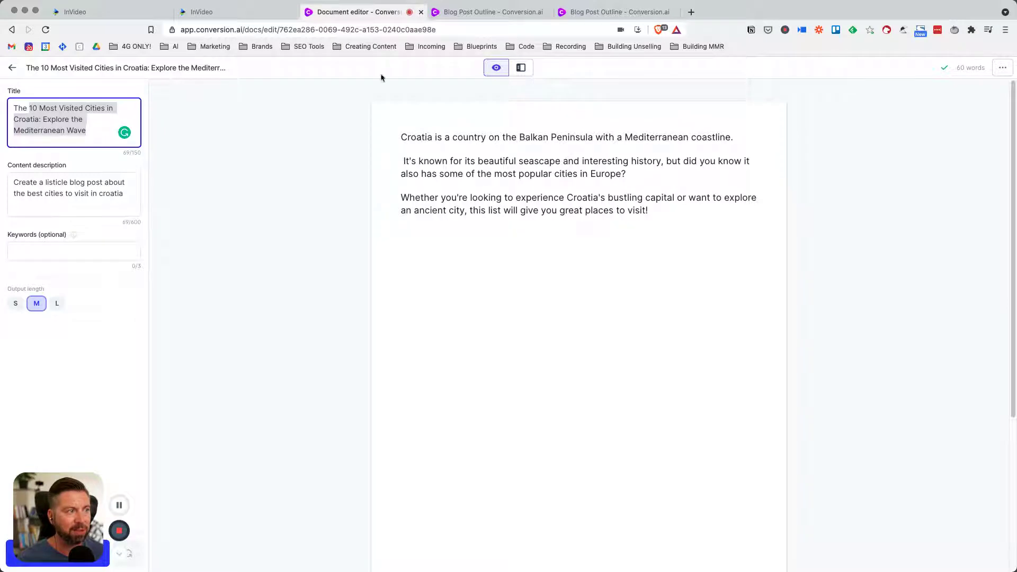
left_click(218, 11)
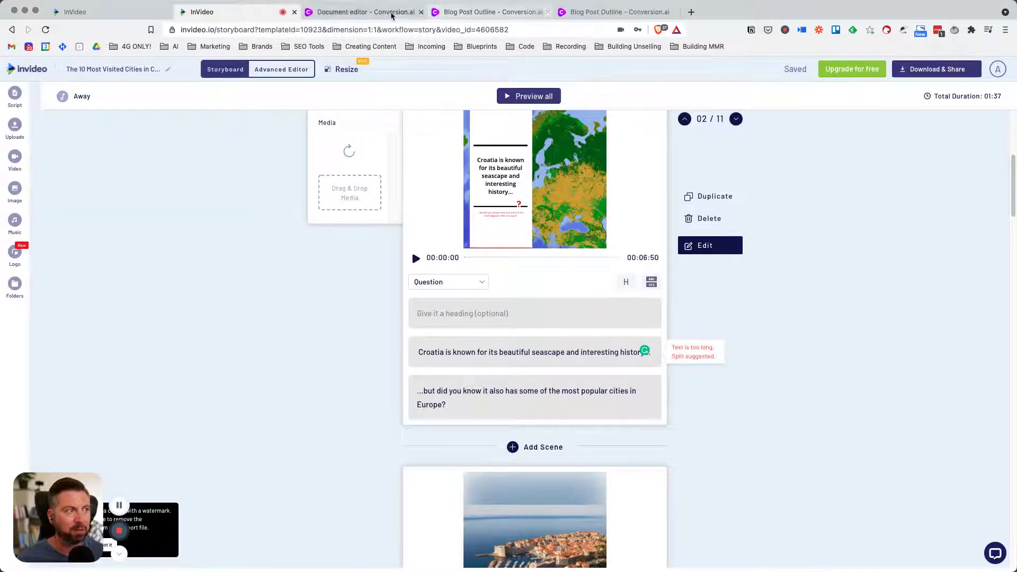
left_click(392, 13)
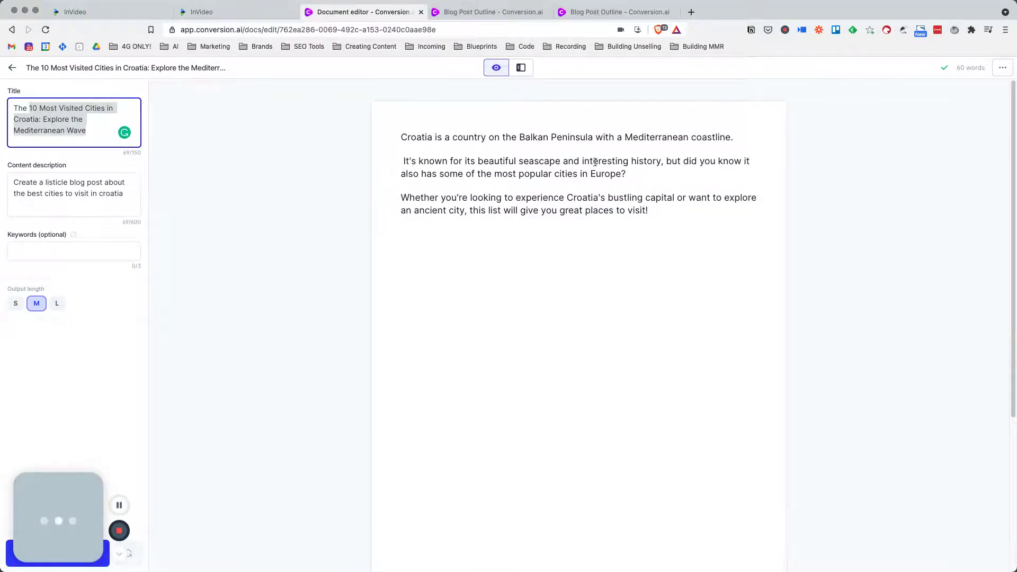
left_click(204, 11)
scroll(786, 453, "down", 4)
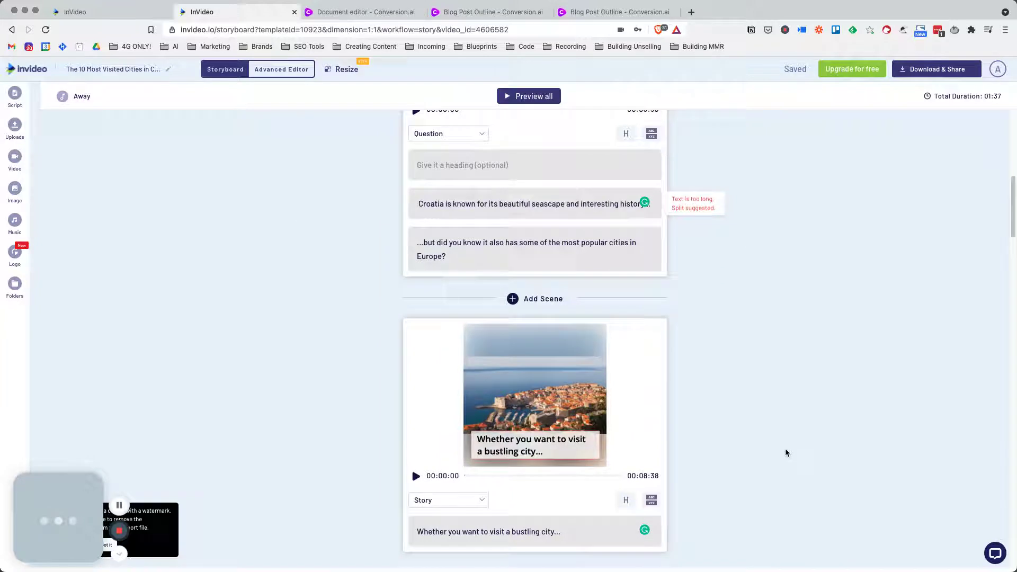
scroll(786, 453, "down", 1)
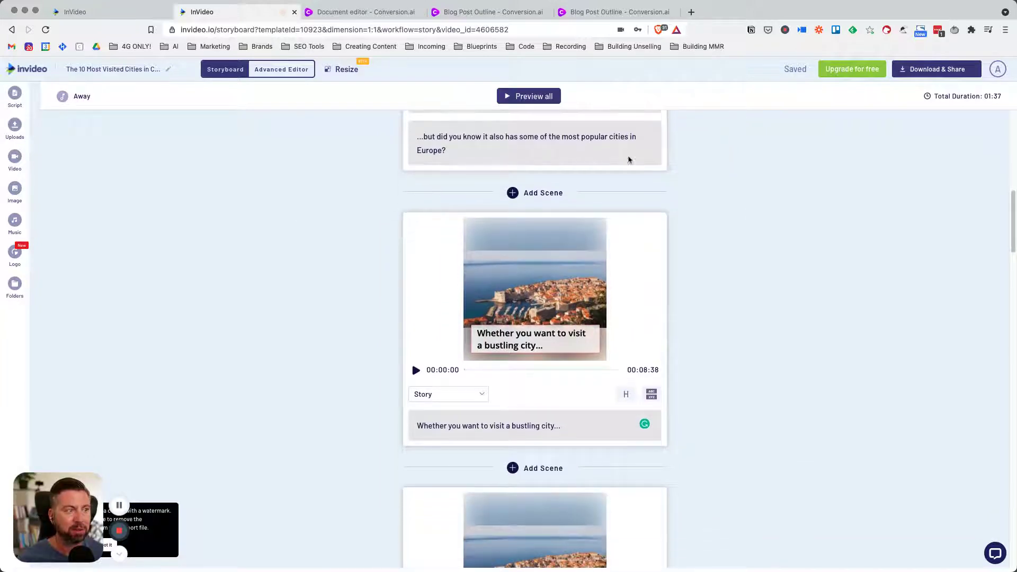
left_click(137, 15)
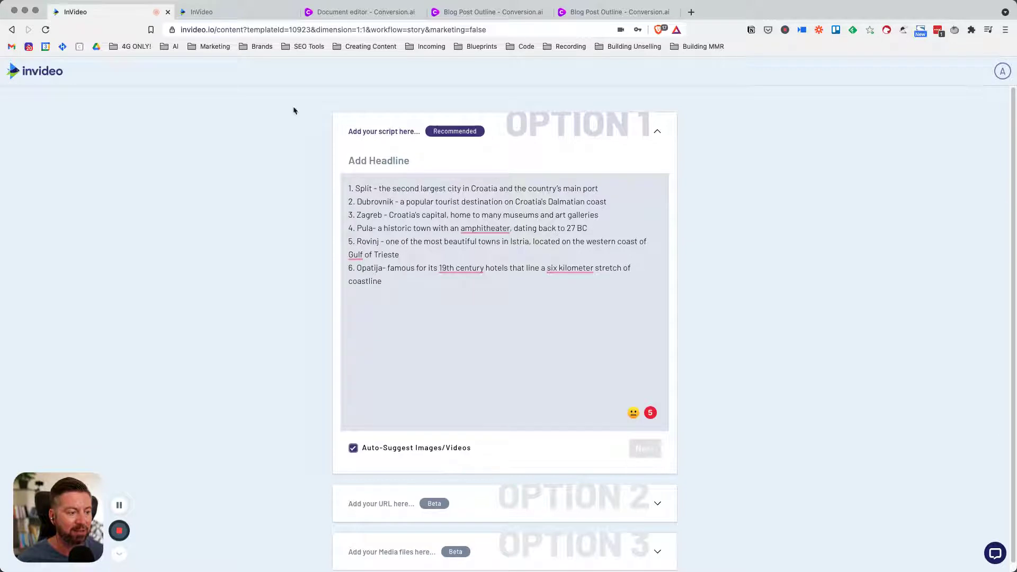
left_click(255, 14)
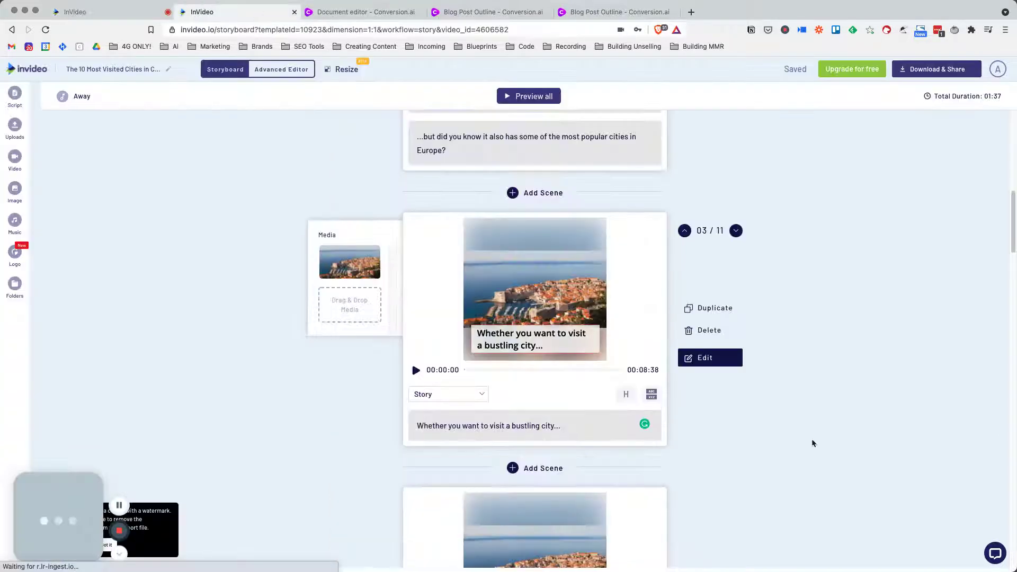
scroll(833, 470, "down", 5)
scroll(833, 470, "down", 1)
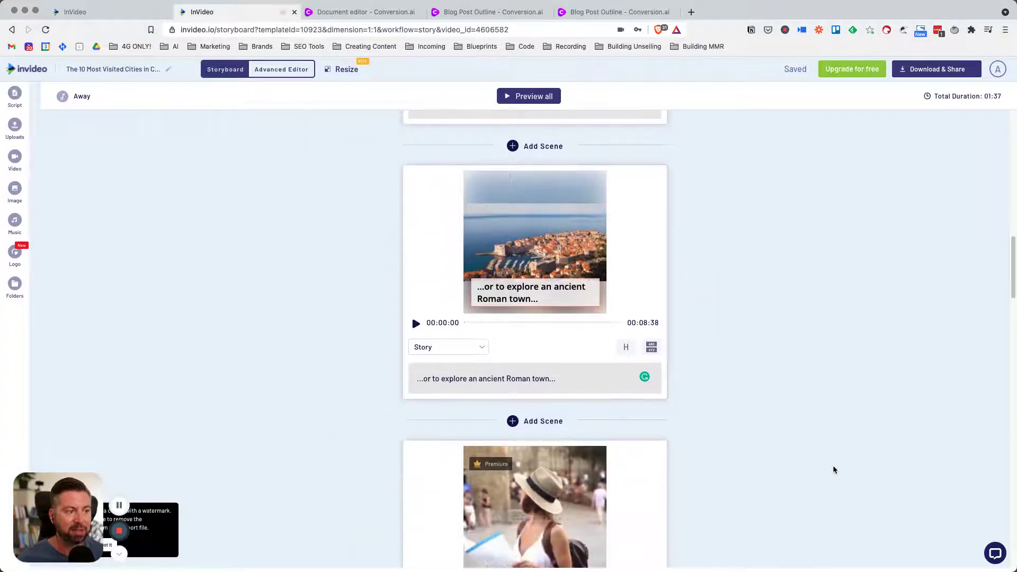
scroll(833, 470, "down", 2)
scroll(834, 470, "down", 2)
scroll(833, 470, "down", 2)
scroll(833, 470, "down", 2)
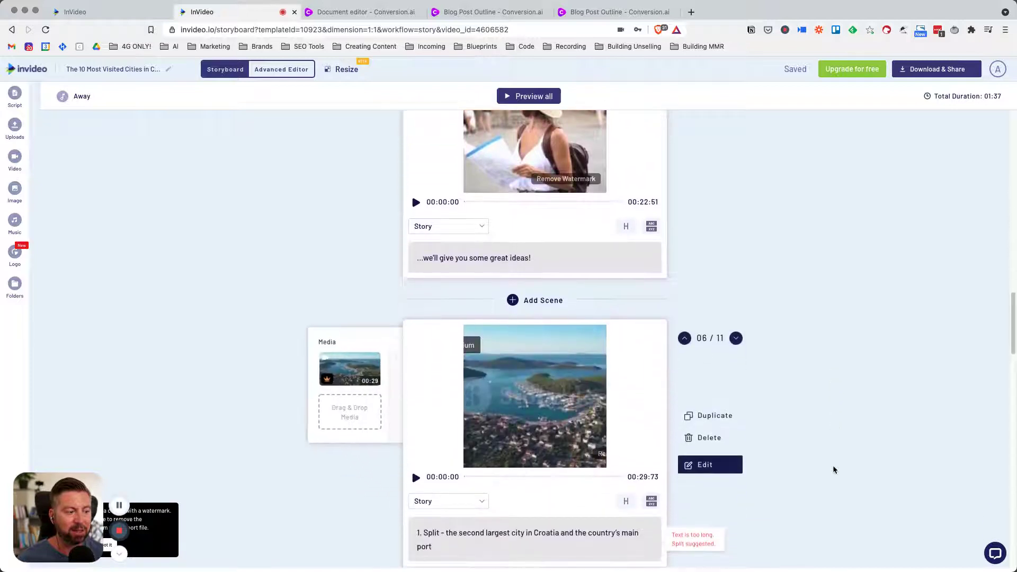
scroll(834, 470, "down", 1)
scroll(834, 470, "down", 2)
scroll(834, 470, "down", 2)
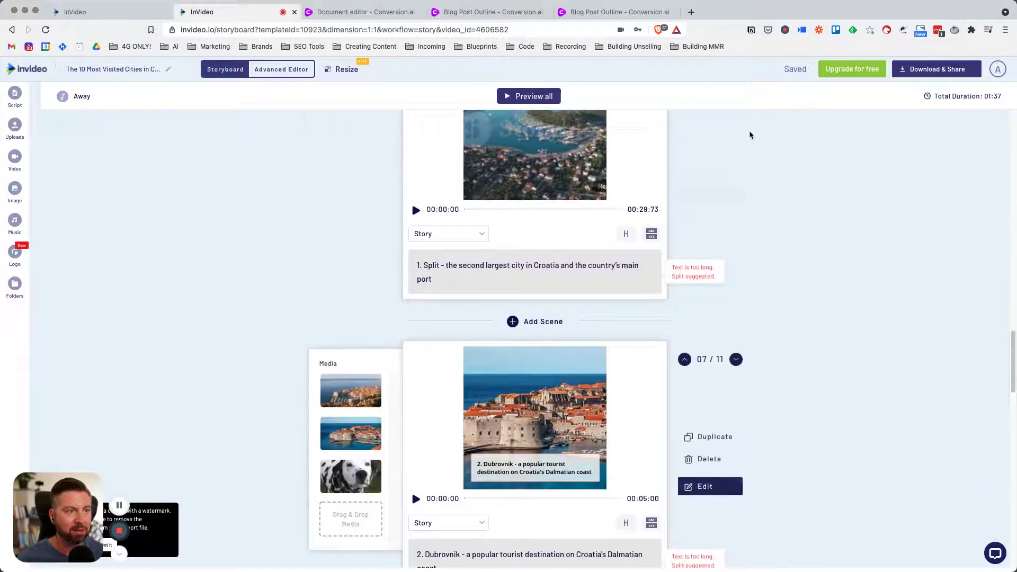
scroll(952, 438, "down", 1)
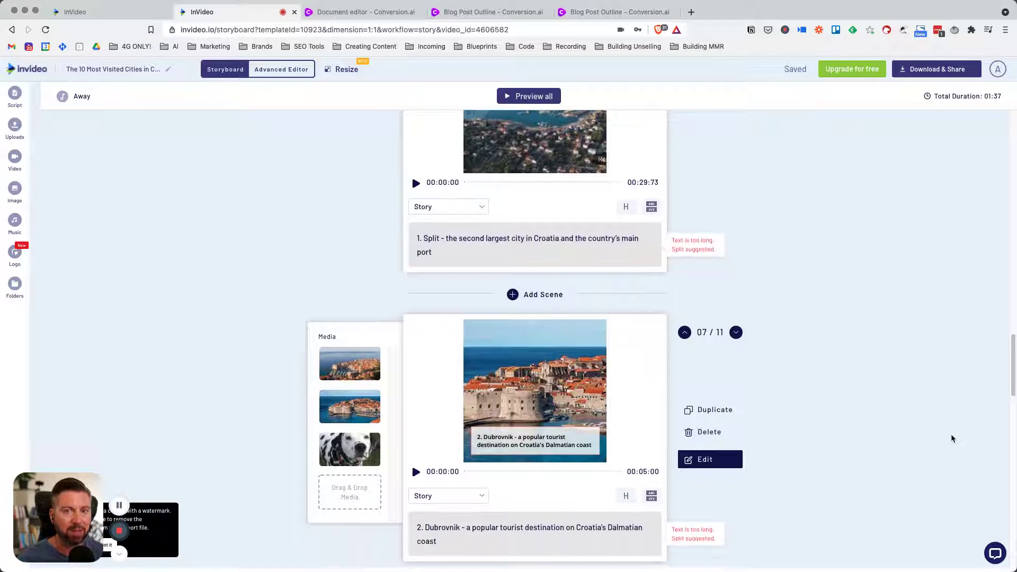
scroll(952, 438, "down", 1)
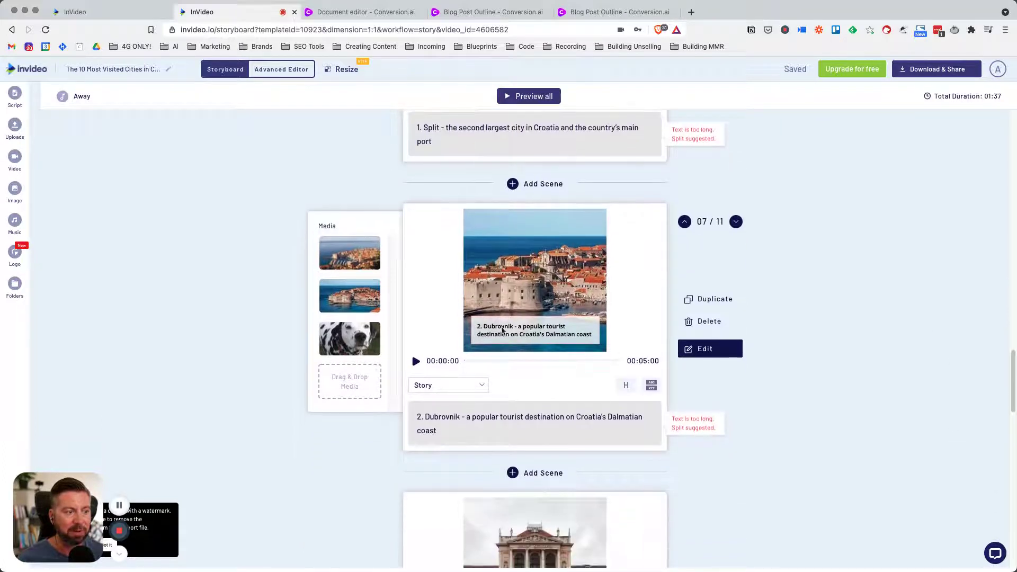
scroll(885, 418, "down", 1)
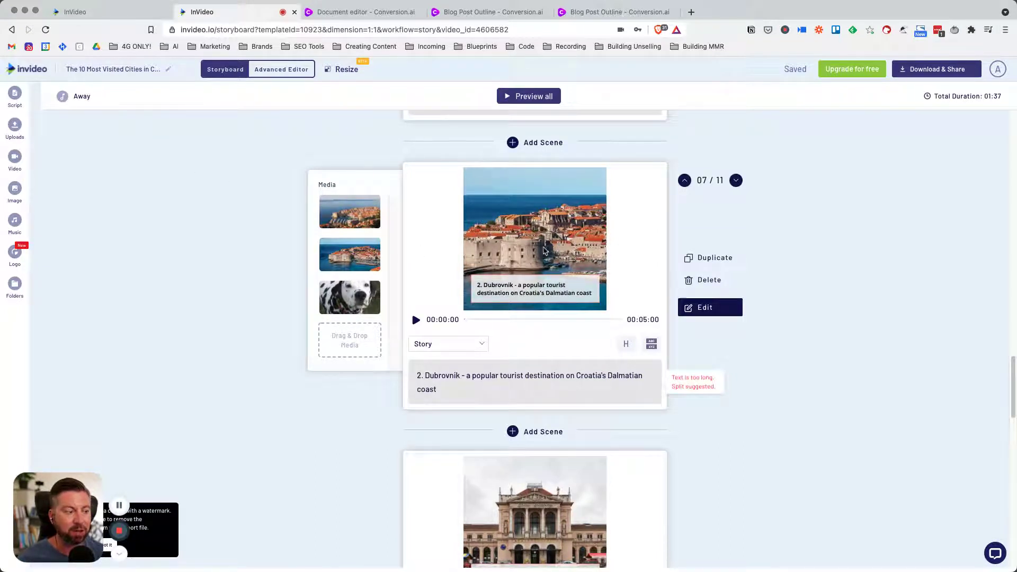
scroll(839, 423, "down", 5)
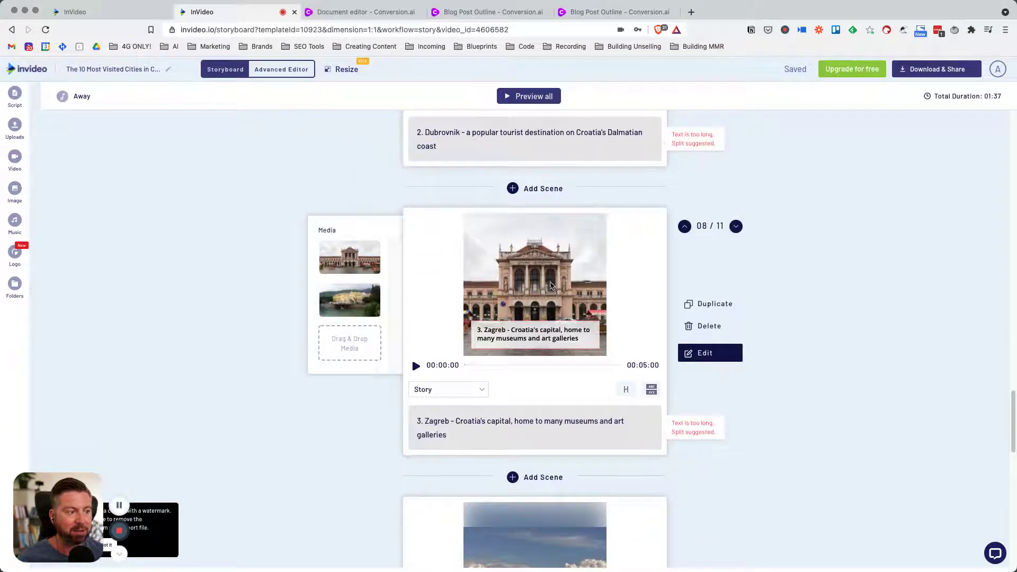
scroll(886, 355, "down", 5)
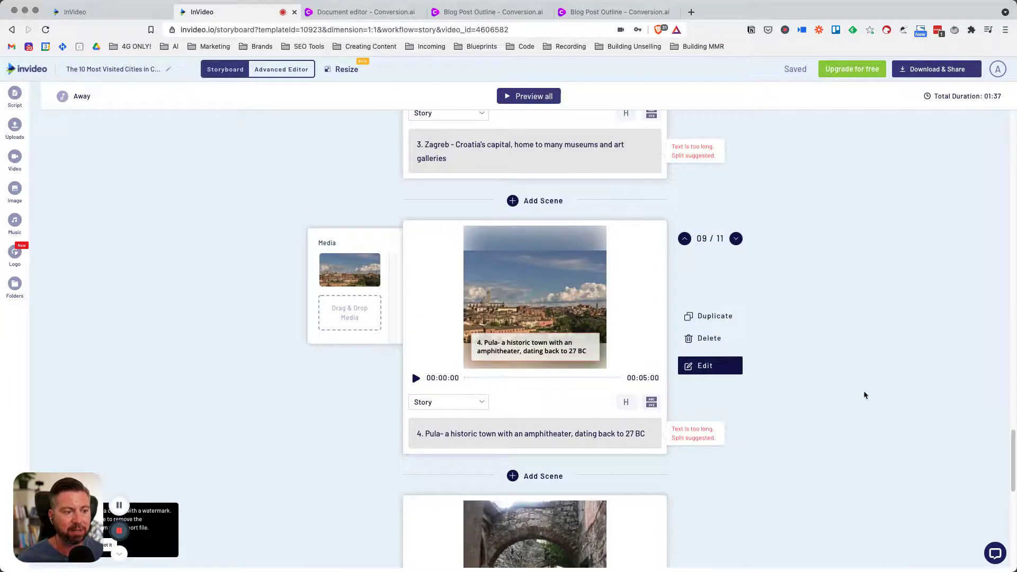
scroll(858, 403, "down", 5)
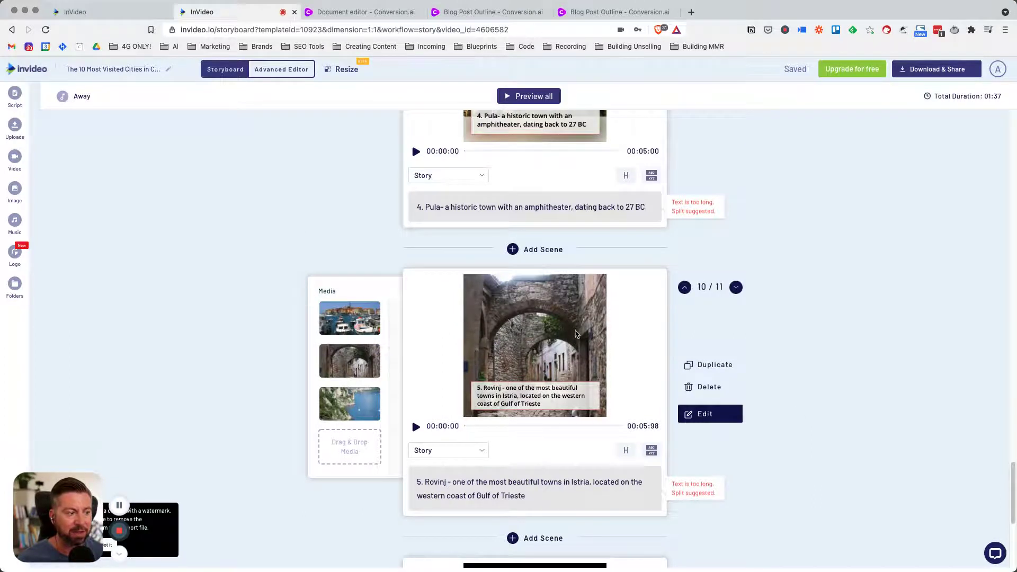
scroll(940, 425, "down", 3)
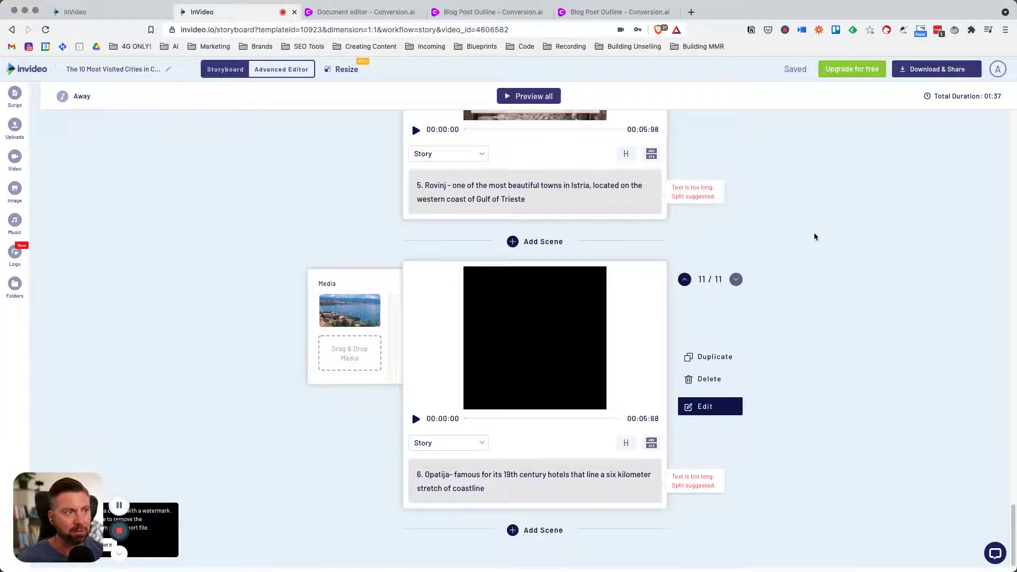
scroll(815, 236, "up", 5)
scroll(815, 234, "up", 5)
scroll(815, 234, "up", 5)
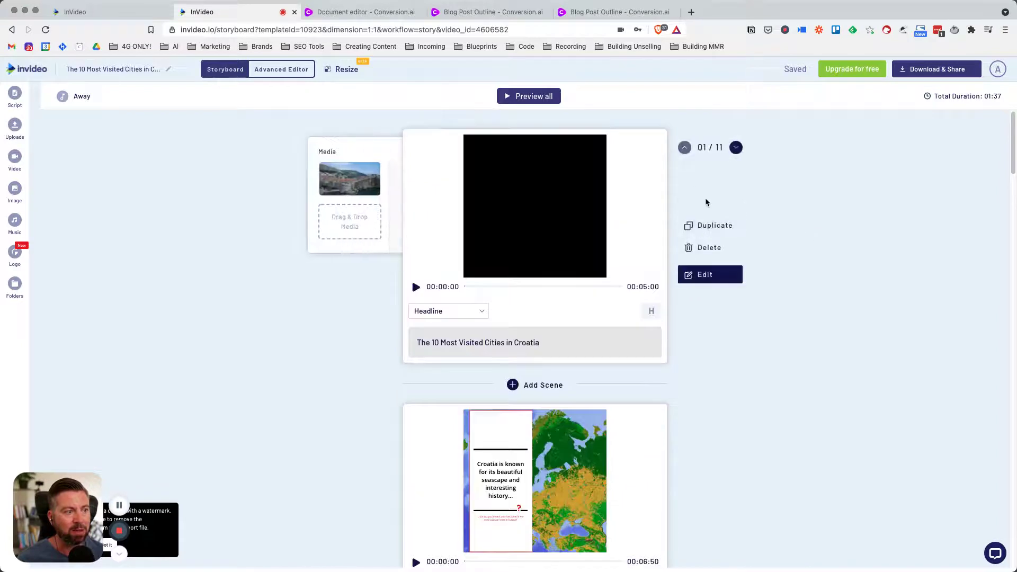
left_click(527, 95)
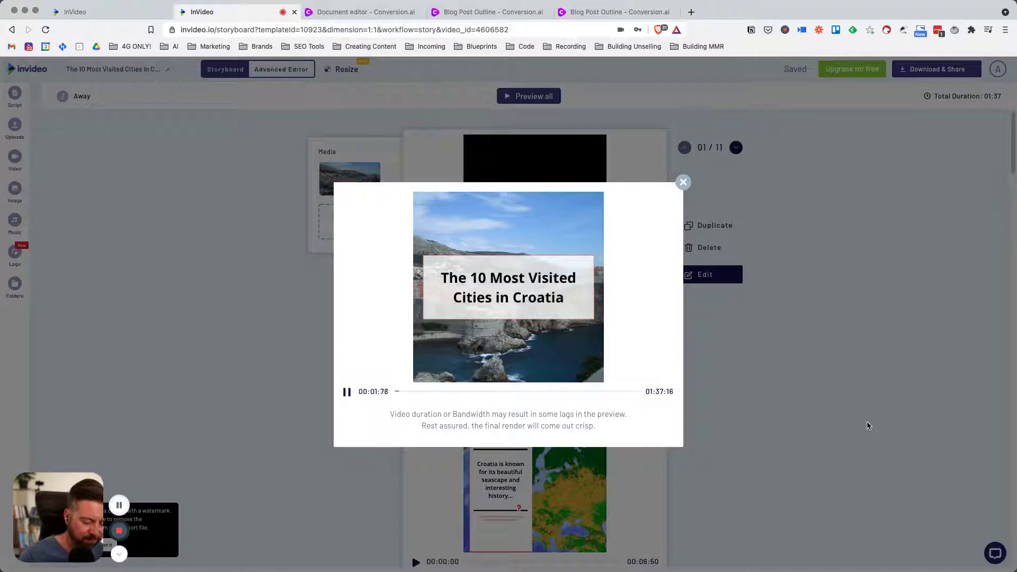
key("XF86AudioRaiseVolume")
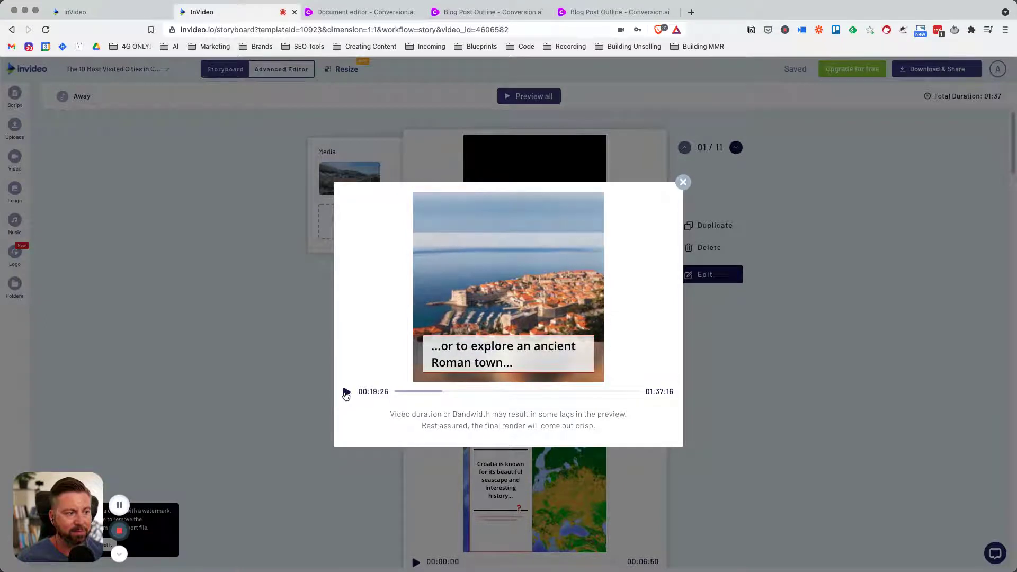
left_click(503, 392)
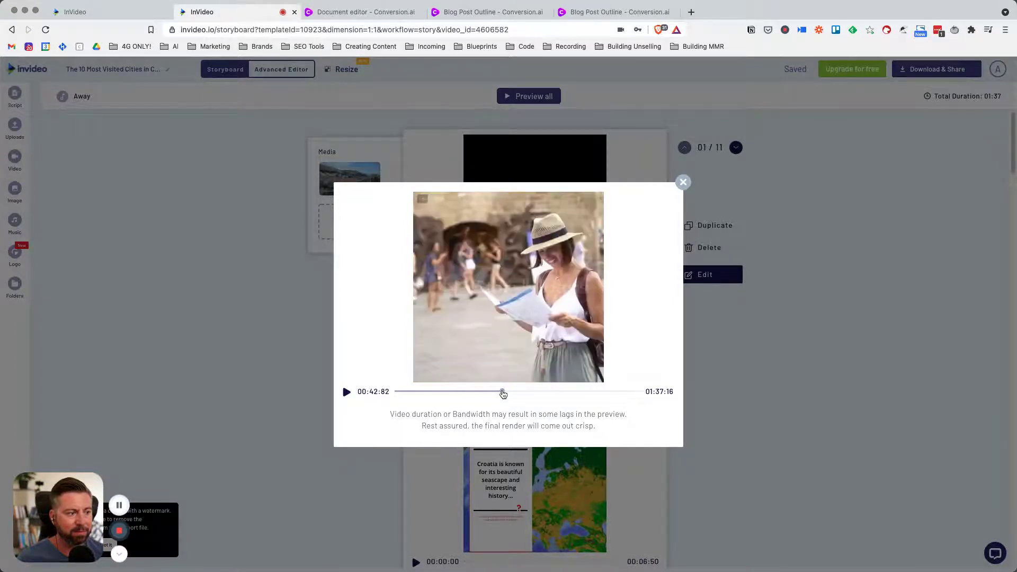
left_click(534, 392)
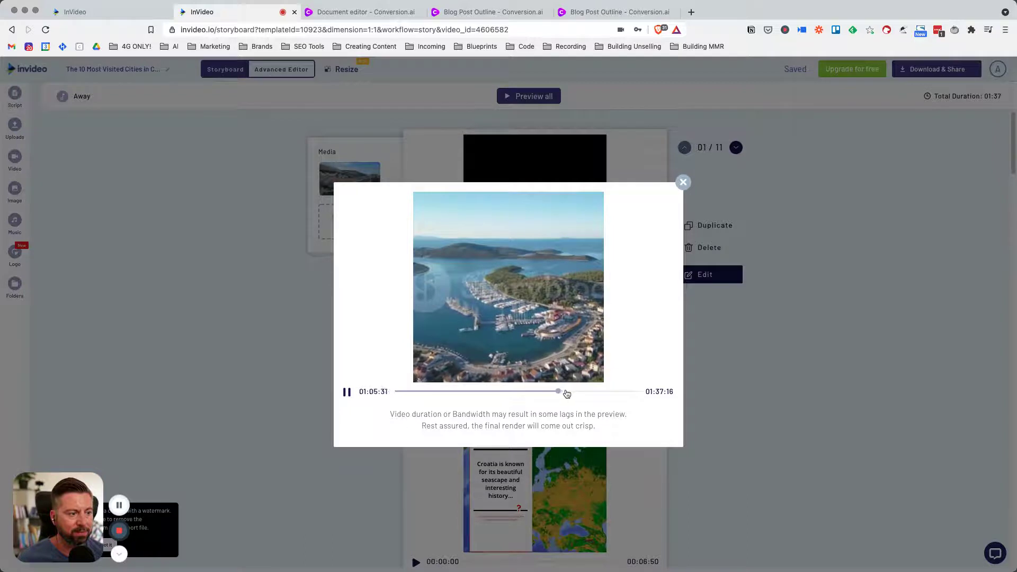
left_click_drag(568, 393, 598, 395)
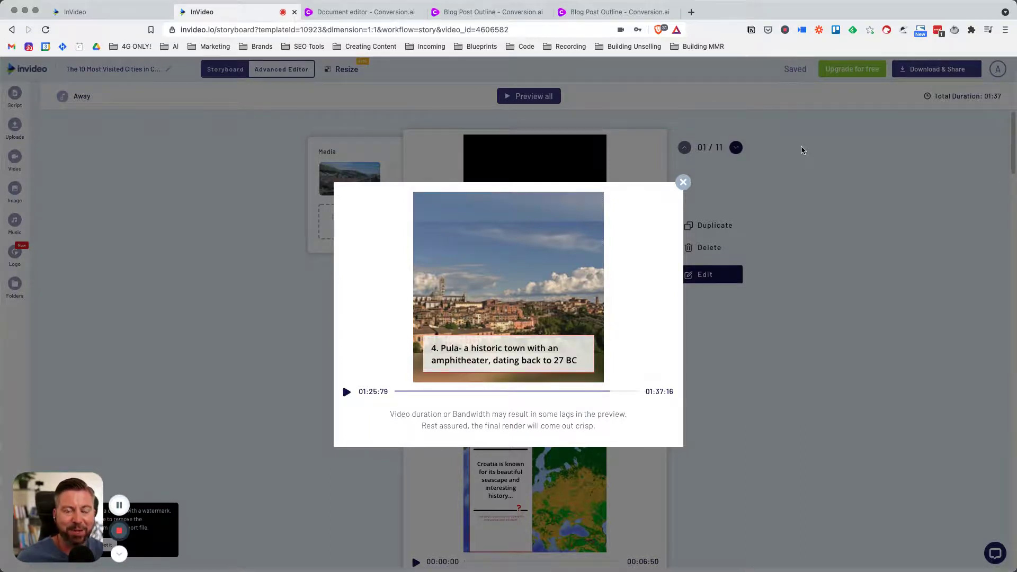
left_click(683, 183)
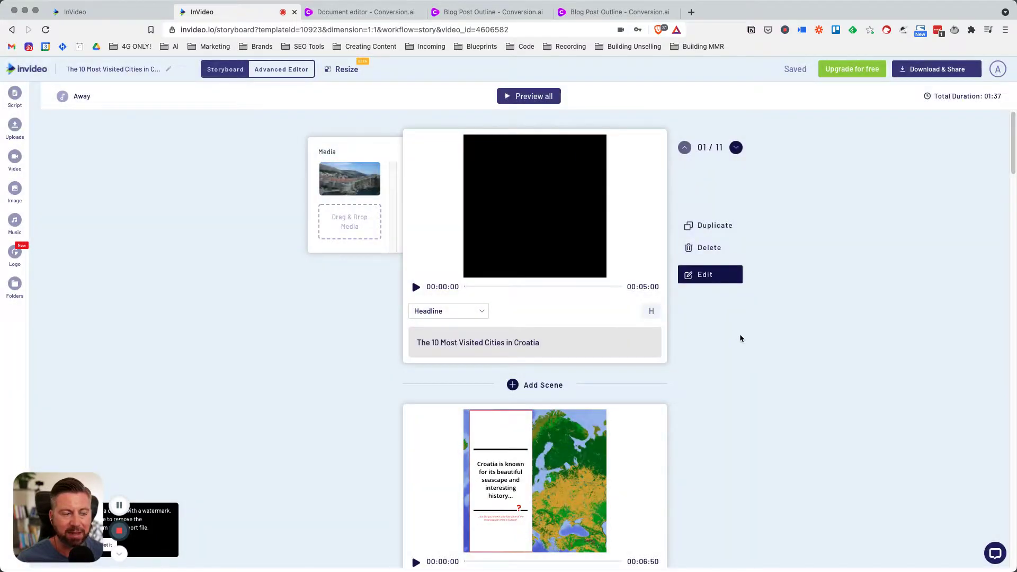
scroll(708, 417, "down", 3)
scroll(709, 418, "down", 3)
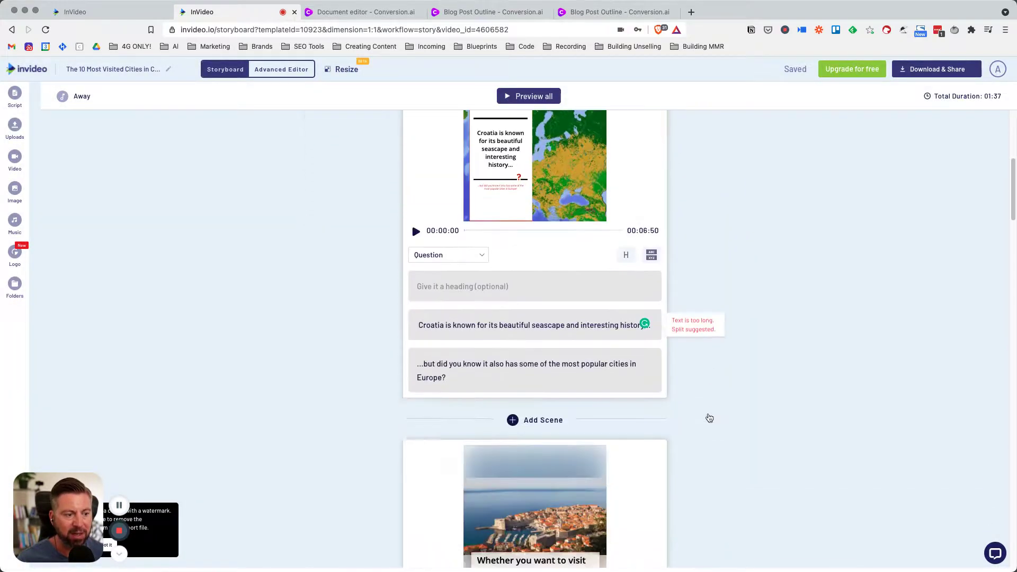
scroll(709, 417, "down", 4)
scroll(709, 418, "down", 3)
scroll(708, 416, "down", 4)
scroll(659, 391, "down", 1)
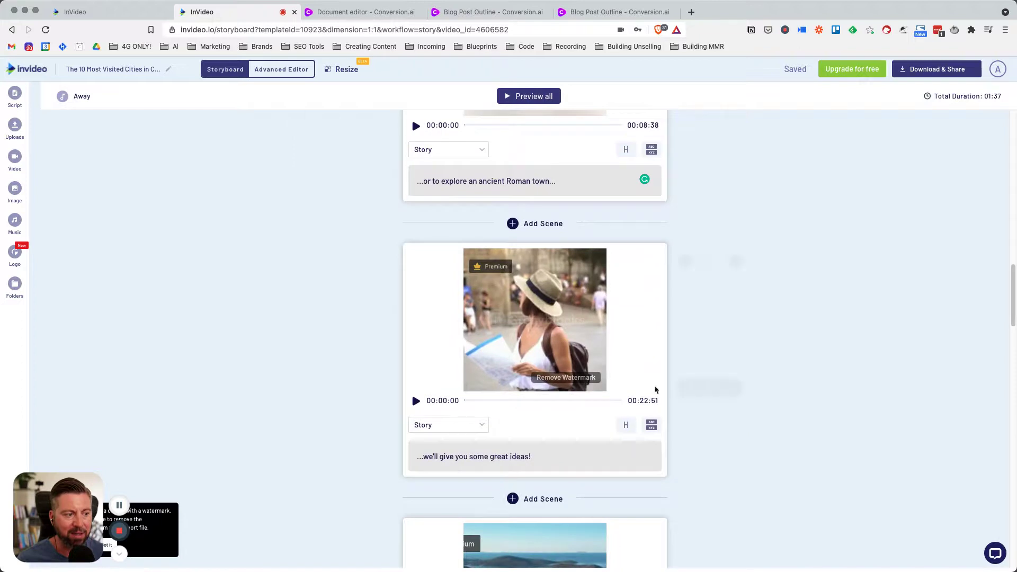